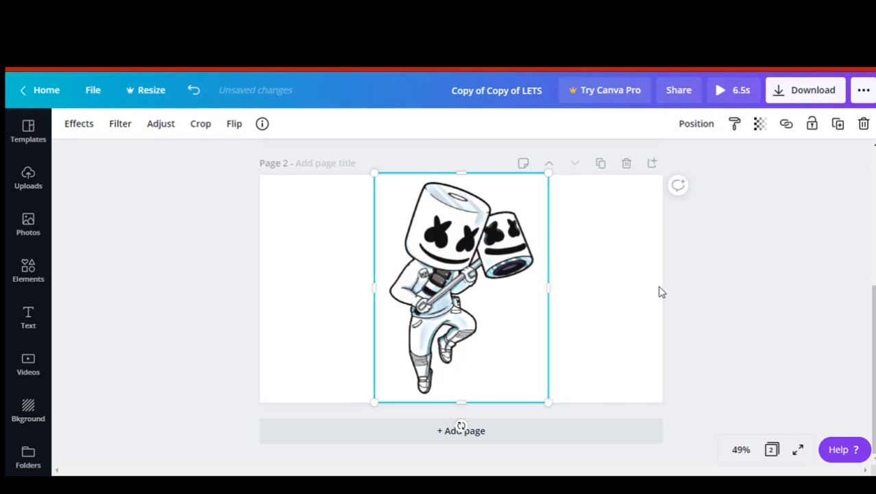
Step: Set the background colour of page 2 to yellow
click(338, 269)
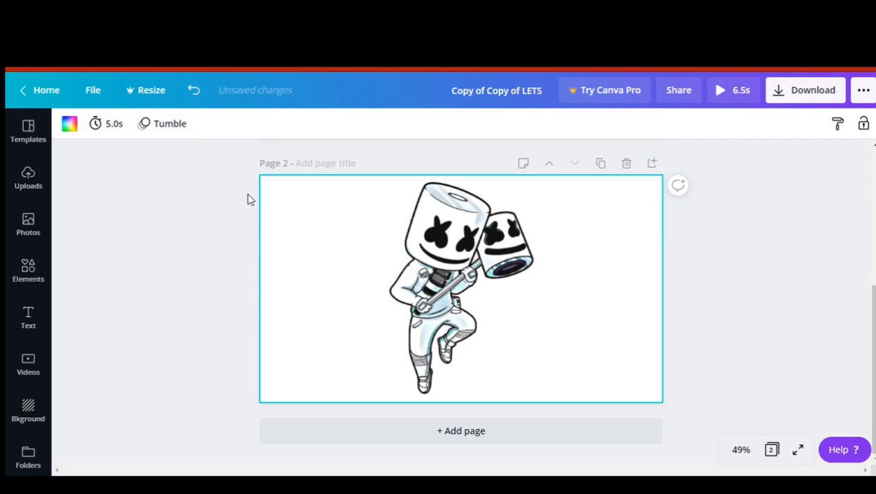
click(69, 124)
click(149, 251)
click(330, 274)
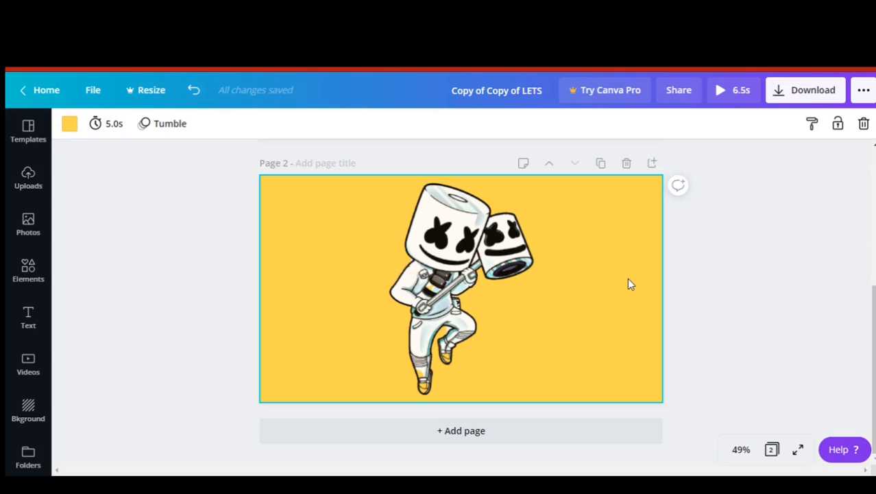
Step: Duplicate the character picture on page 2 and place the copy to the right of the original
drag(449, 281, 469, 282)
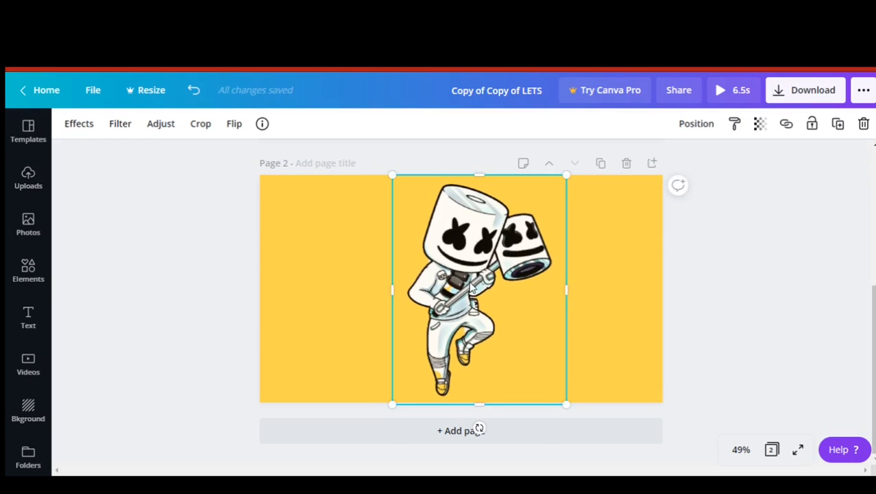
scroll(736, 280, up, 5)
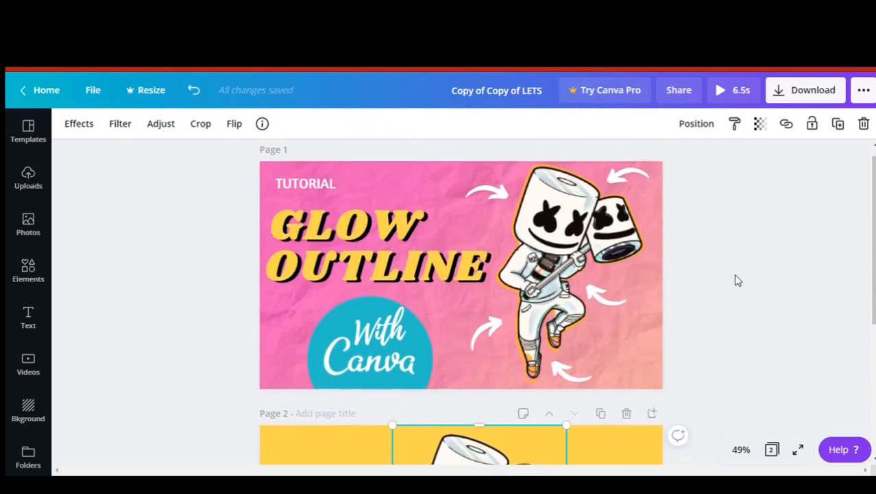
scroll(717, 330, up, 1)
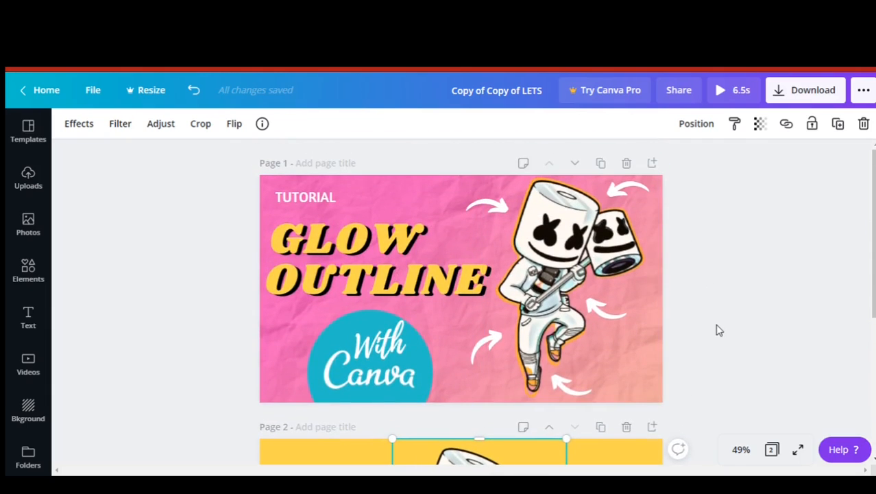
scroll(718, 331, down, 4)
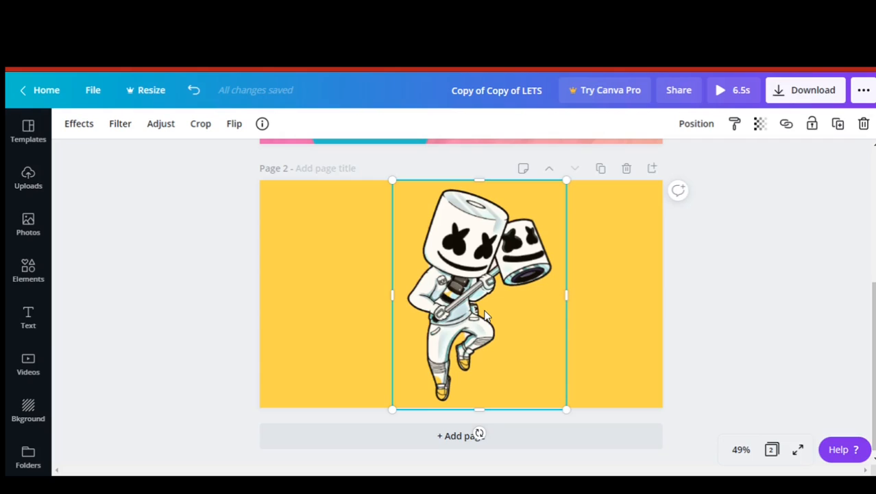
click(839, 127)
drag(473, 297, 570, 278)
Step: Enlarge the original character slightly and reposition it so the figure fits within the page height
click(418, 353)
drag(391, 411, 380, 427)
drag(449, 348, 451, 340)
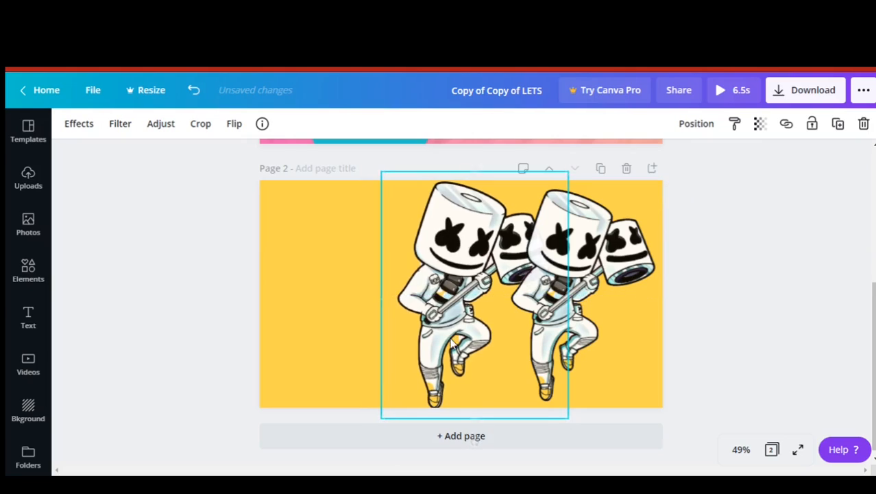
Step: Shift the enlarged character further left and apply the Cherry duotone effect to it
click(88, 125)
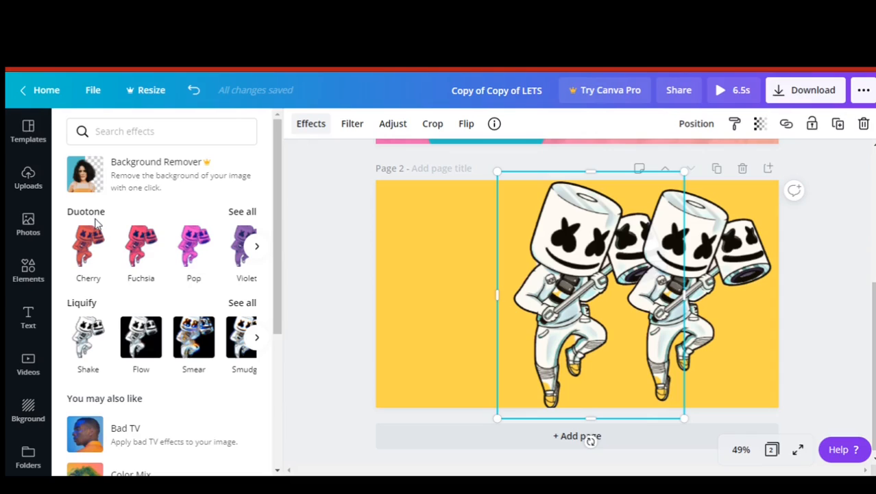
scroll(103, 226, down, 5)
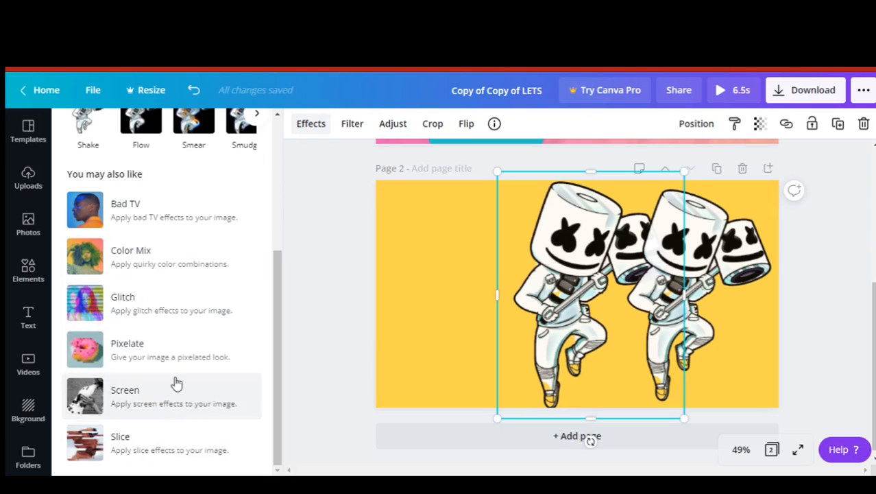
scroll(177, 384, up, 5)
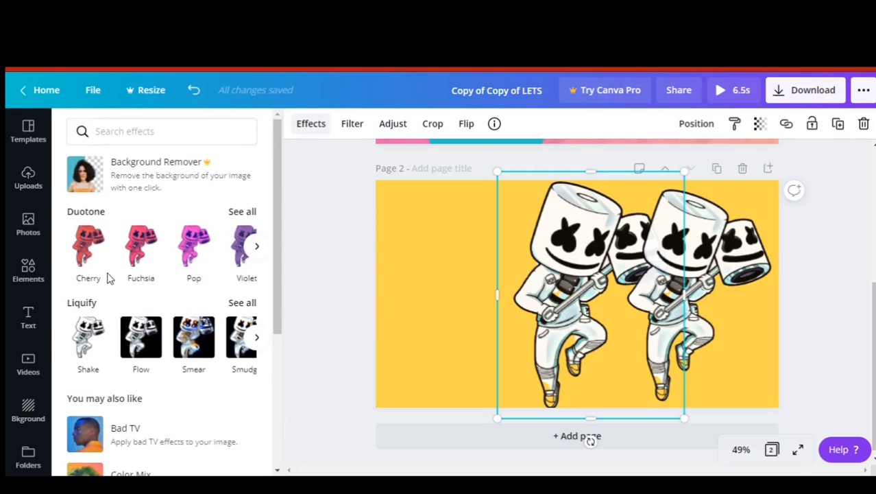
drag(582, 267, 556, 268)
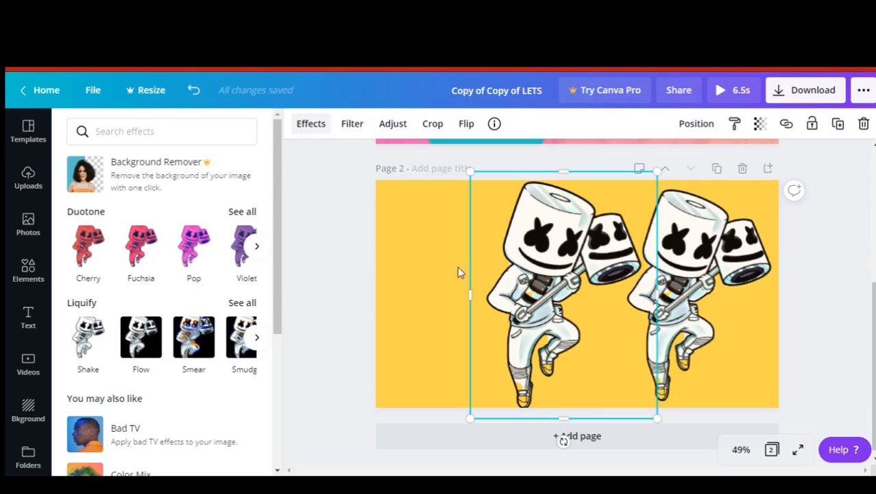
click(242, 214)
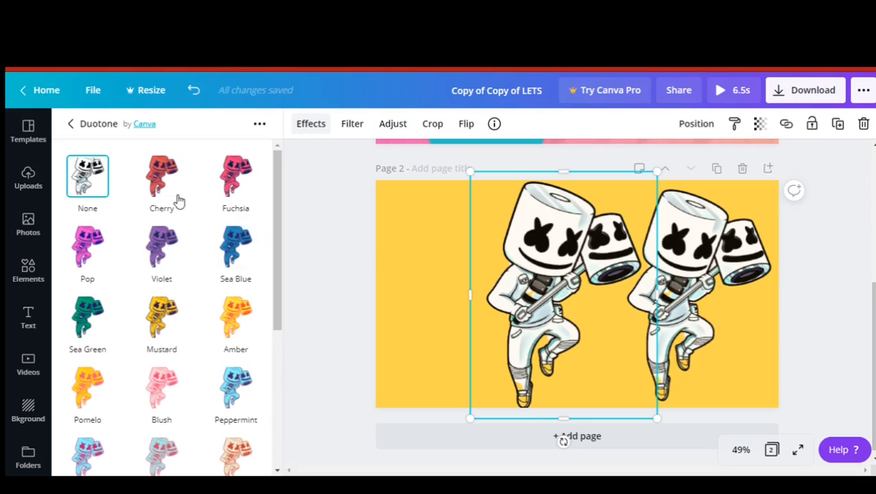
key(ctrl+z)
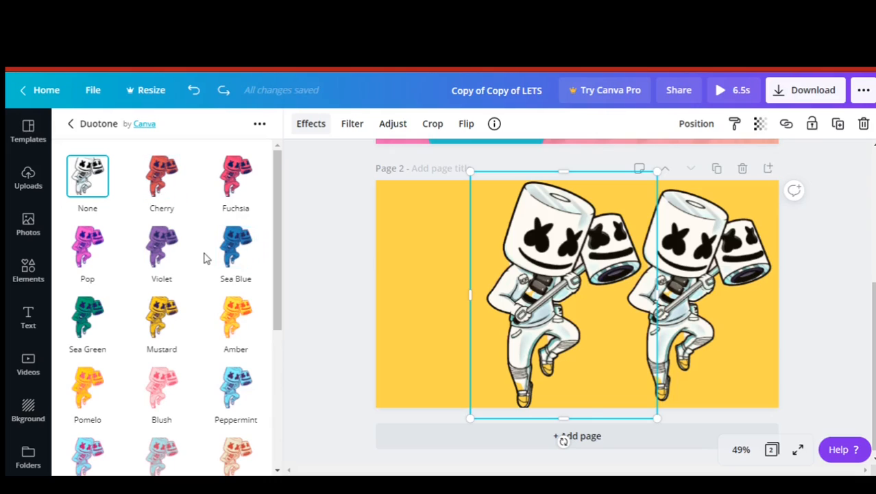
click(158, 177)
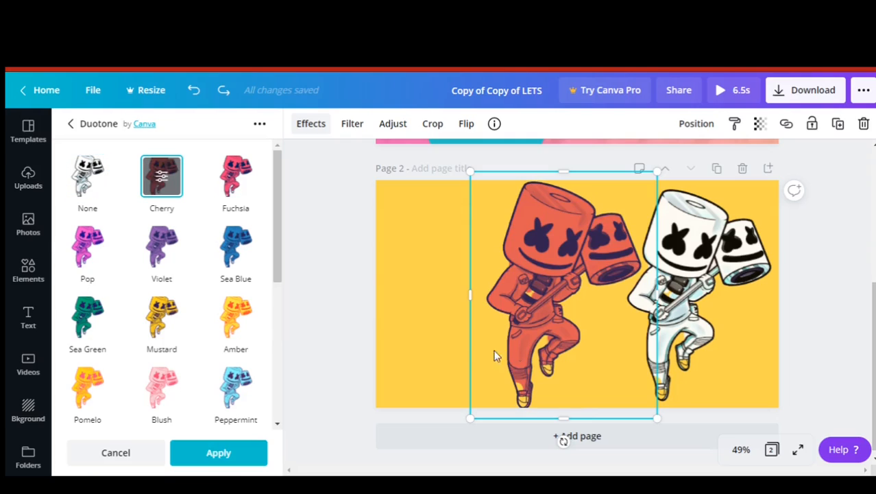
click(450, 325)
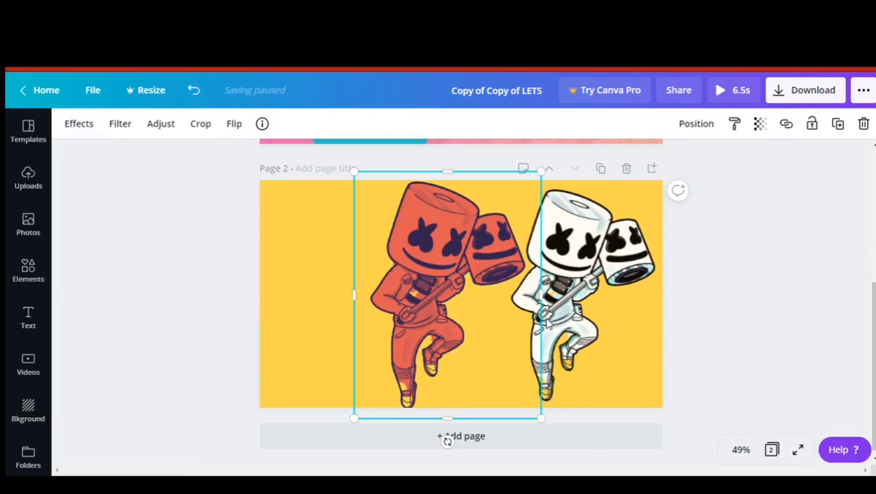
Step: Lay the white character over the red copy and enlarge it slightly so only a thin red outline shows around it
click(584, 307)
drag(585, 309, 448, 313)
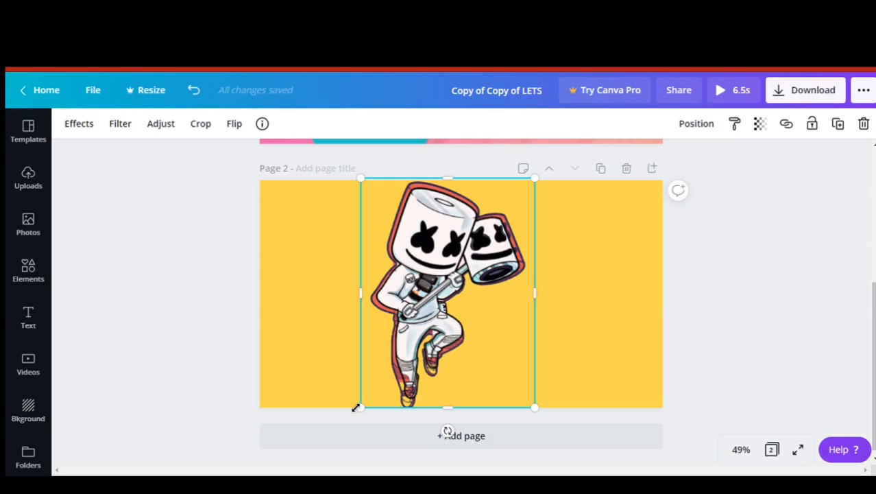
drag(355, 409, 358, 412)
drag(430, 255, 432, 254)
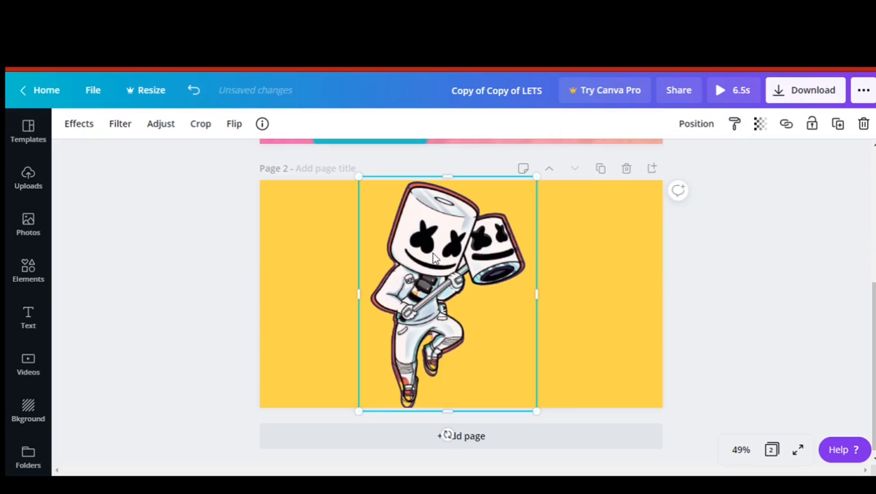
Step: Change the background colour of page 2 to white
click(636, 262)
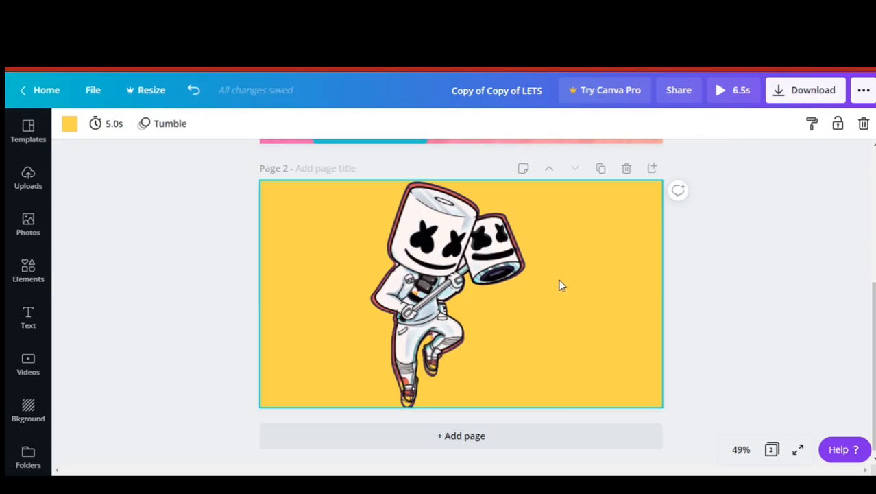
click(69, 127)
click(190, 263)
Step: Recolour the red copy behind the white character with the Amber duotone, then realign the white character on top of it
drag(560, 242, 534, 241)
click(395, 281)
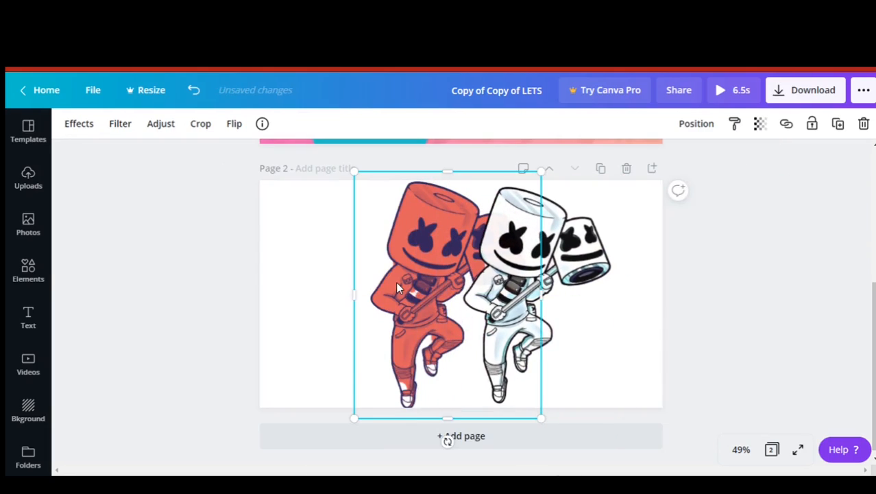
click(79, 125)
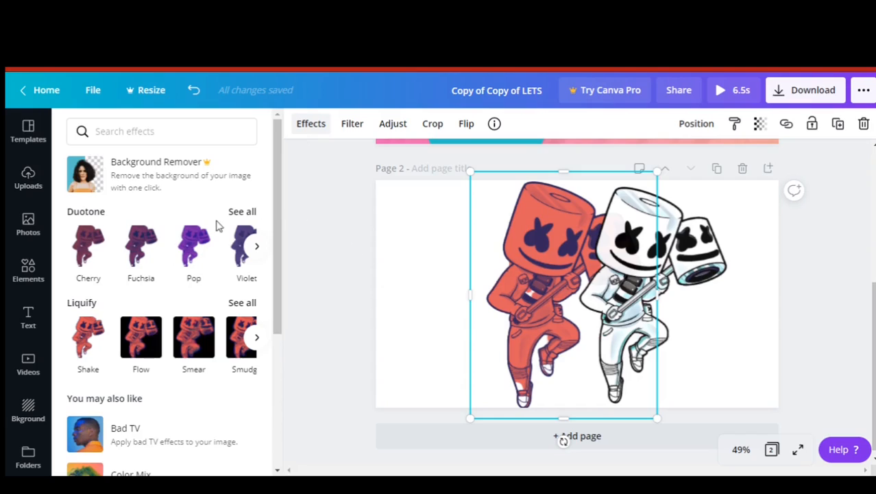
click(242, 212)
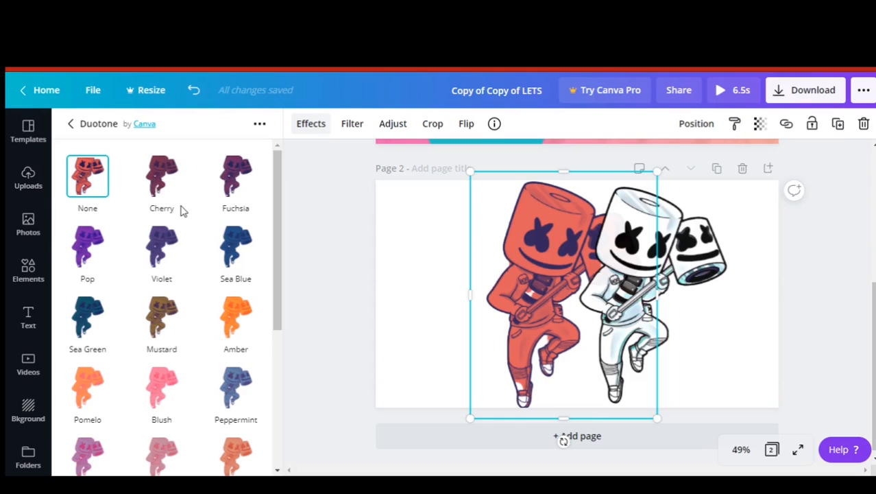
click(236, 335)
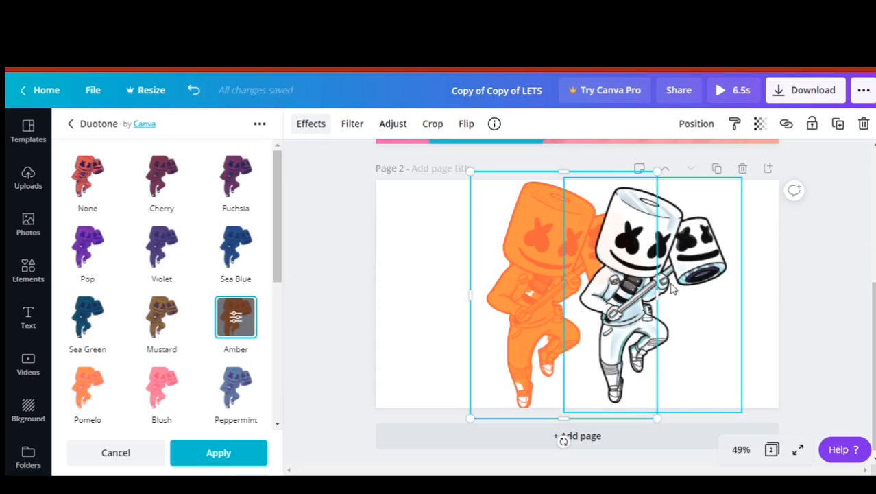
drag(686, 312, 599, 308)
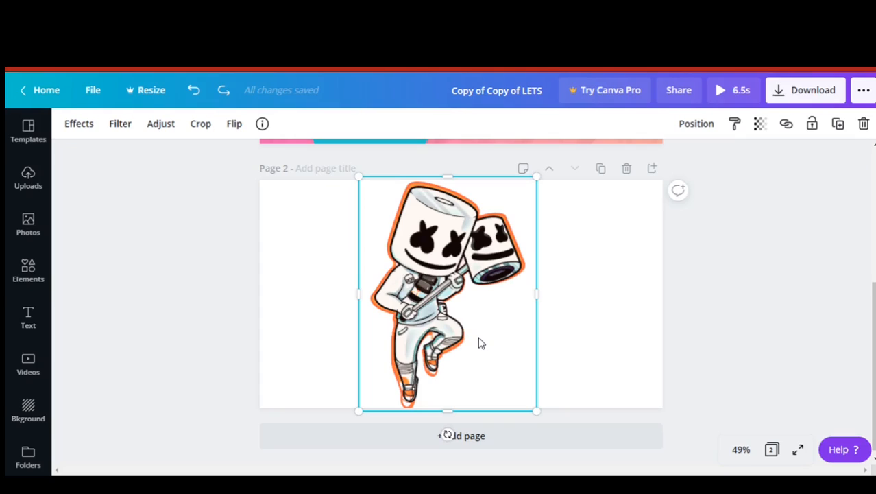
Step: Apply the Amber duotone once more to the orange copy to lighten it, and centre the white character over it again
drag(456, 337, 582, 340)
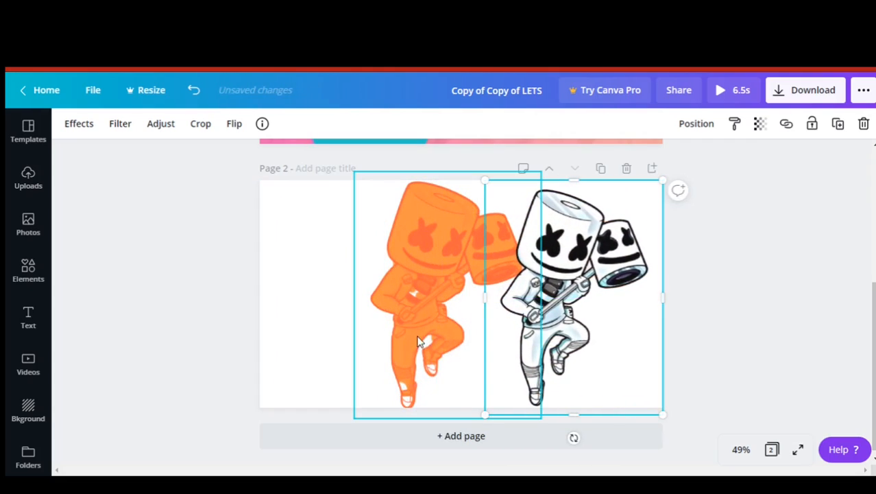
click(426, 302)
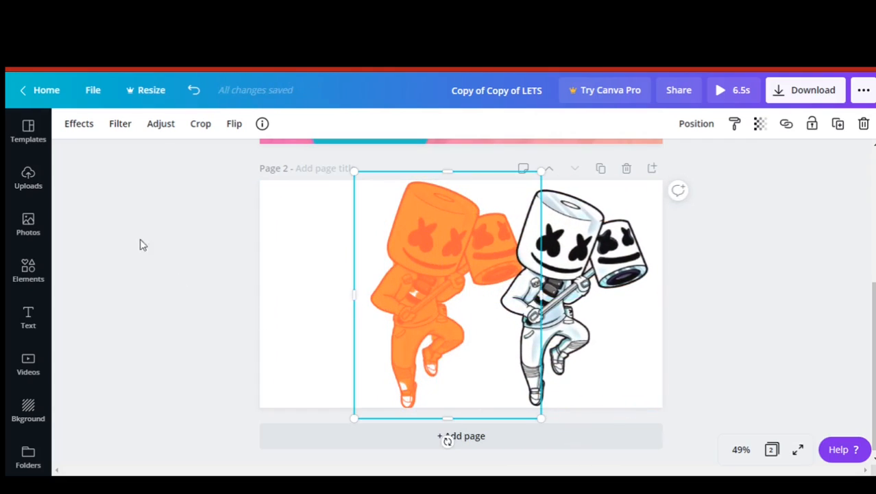
click(79, 123)
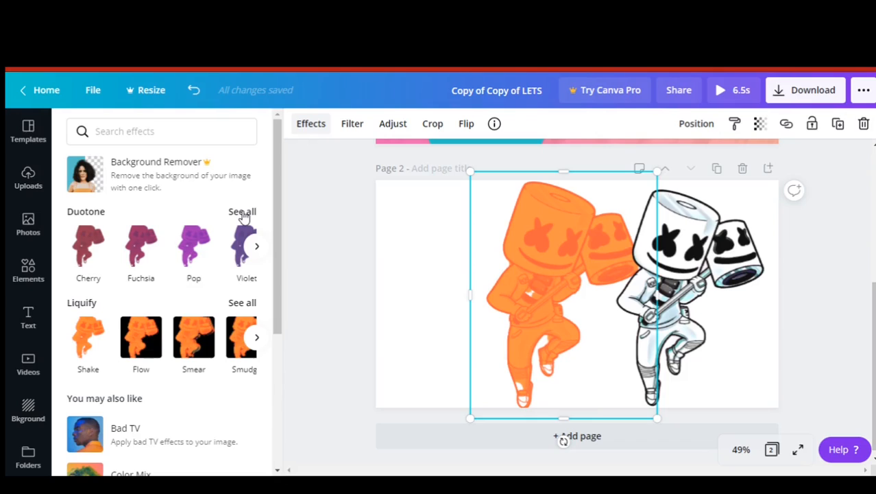
click(242, 212)
click(235, 331)
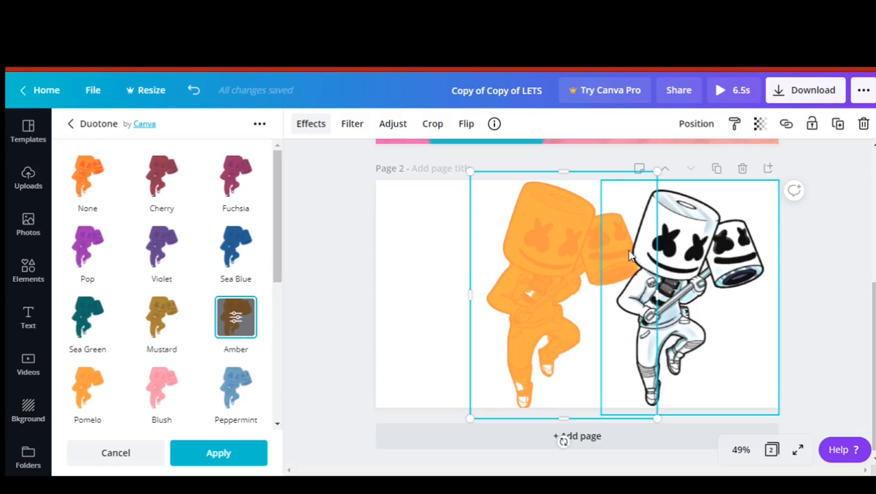
drag(679, 288, 553, 284)
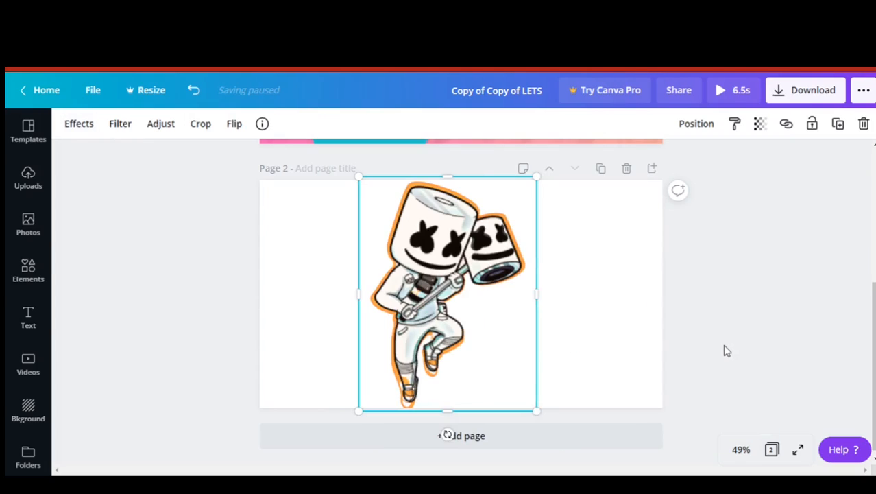